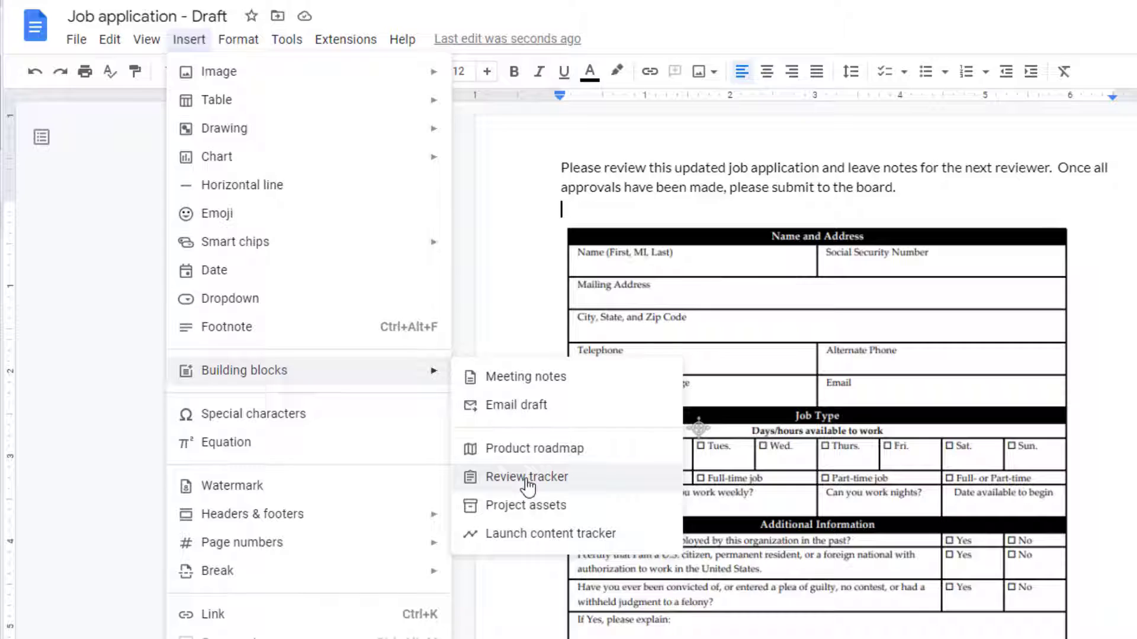
Insert the Review tracker table with Reviewer, Status and Notes columns under the instructions.
left_click(527, 476)
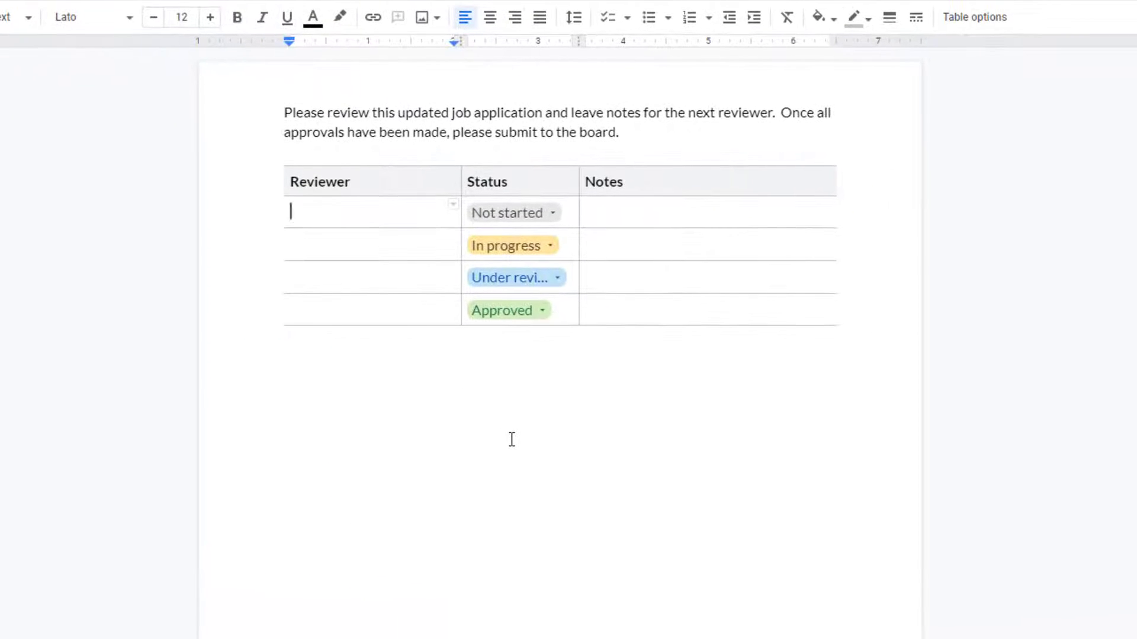
scroll(512, 438, "down", 2)
left_click_drag(328, 221, 480, 231)
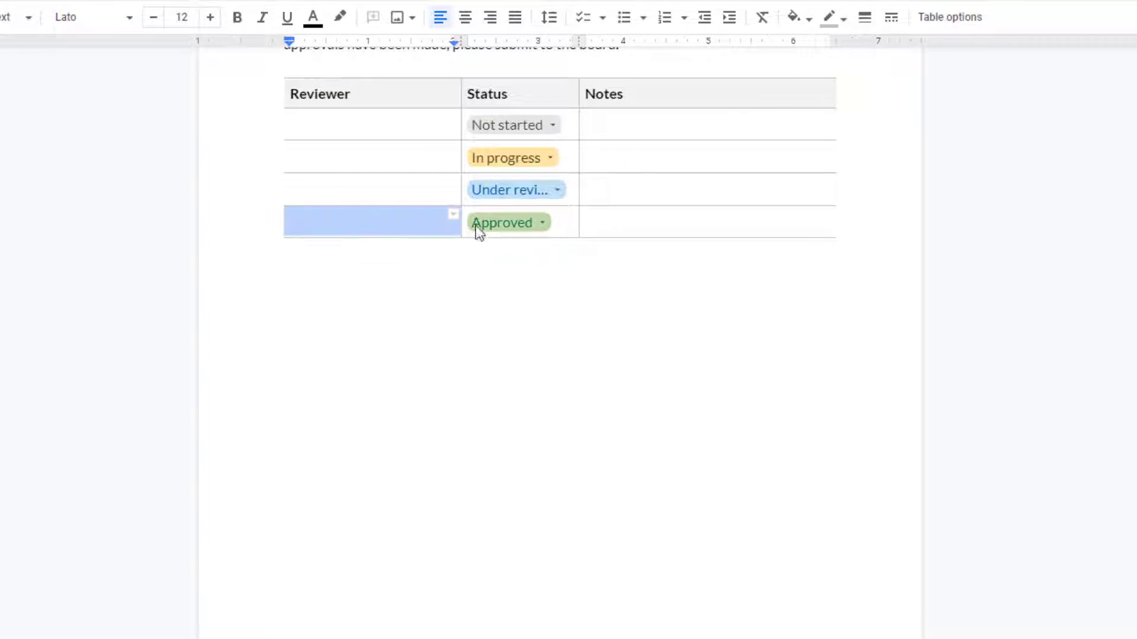
Delete the tracker's last row, the Approved row.
left_click(385, 223)
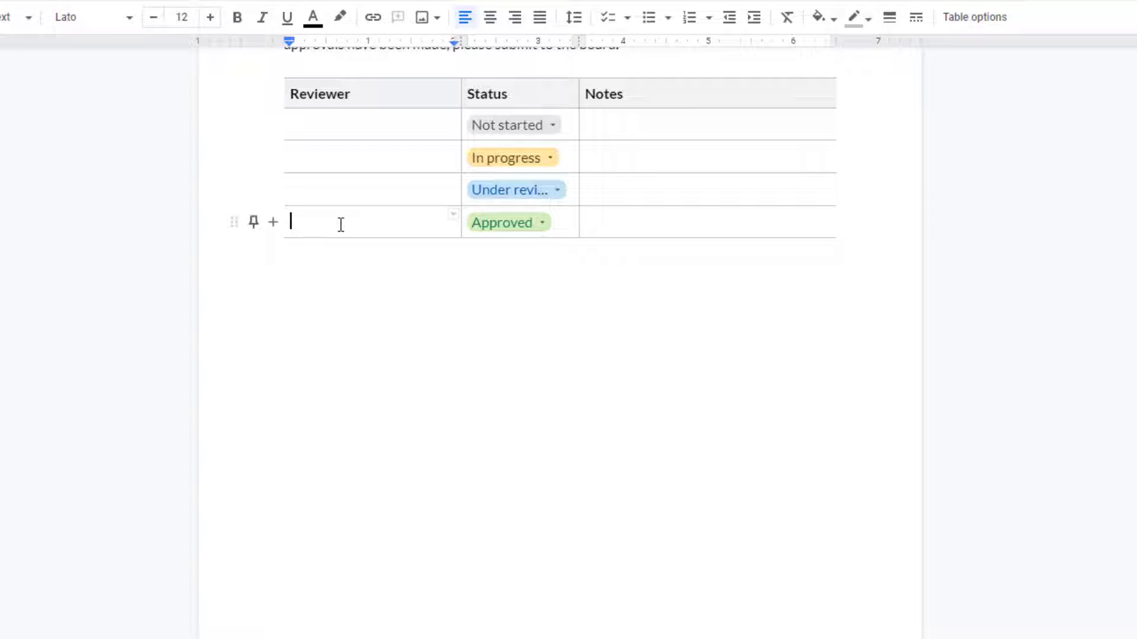
left_click_drag(341, 224, 642, 221)
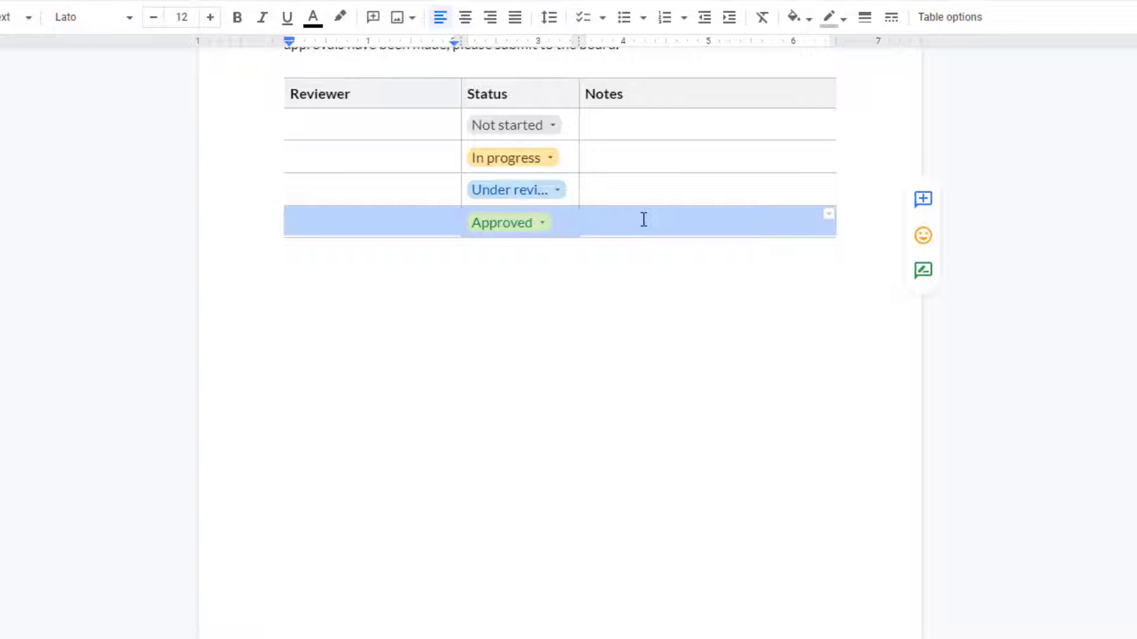
right_click(644, 220)
left_click(744, 423)
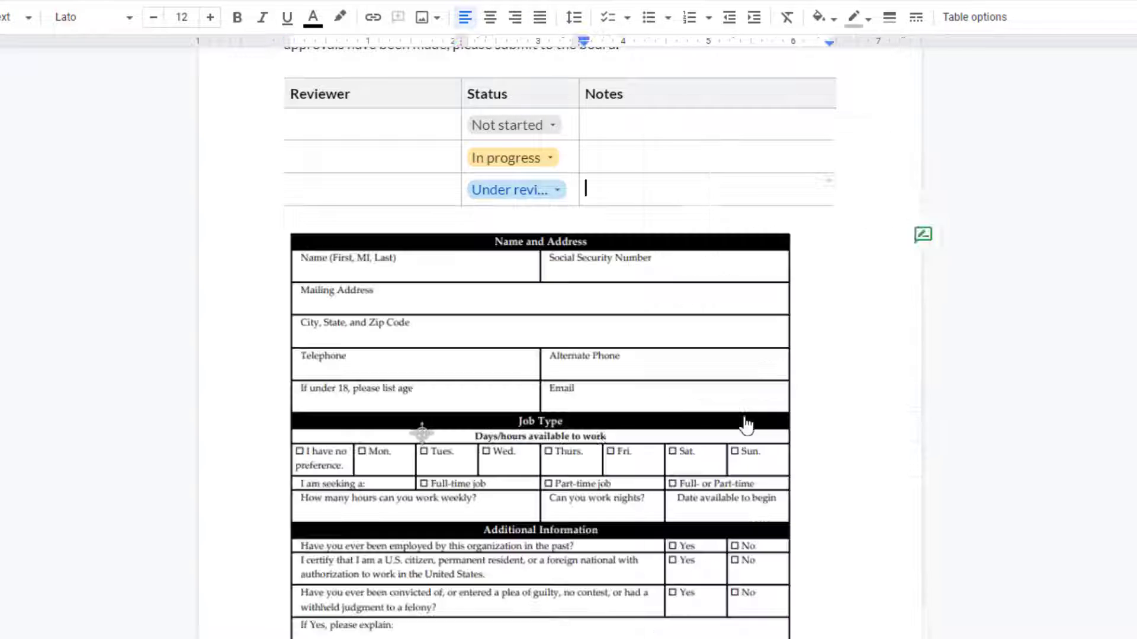
scroll(770, 325, "up", 2)
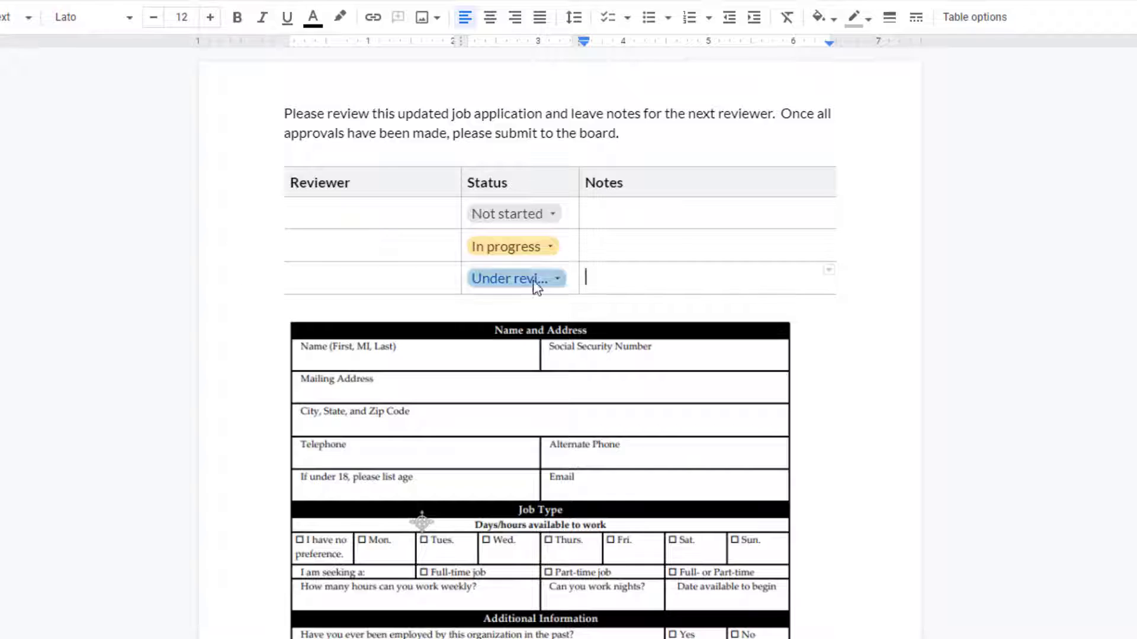
Enter the three reviewers' names in the Reviewer cells of the tracker rows.
left_click(344, 212)
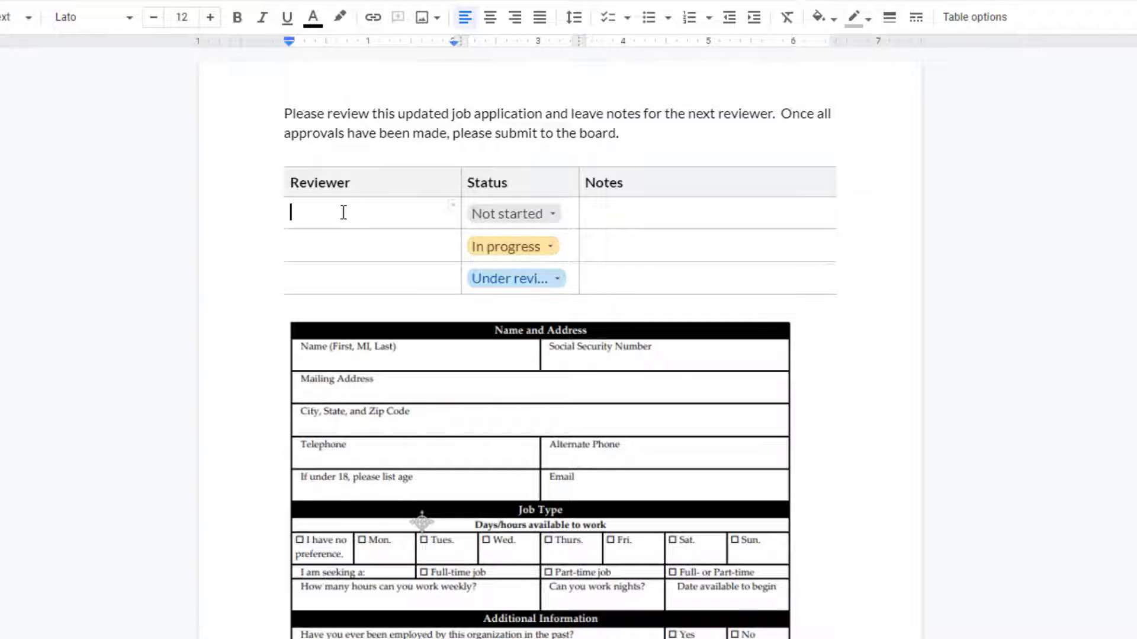
type("Jane Doe")
left_click(341, 253)
type("Joh")
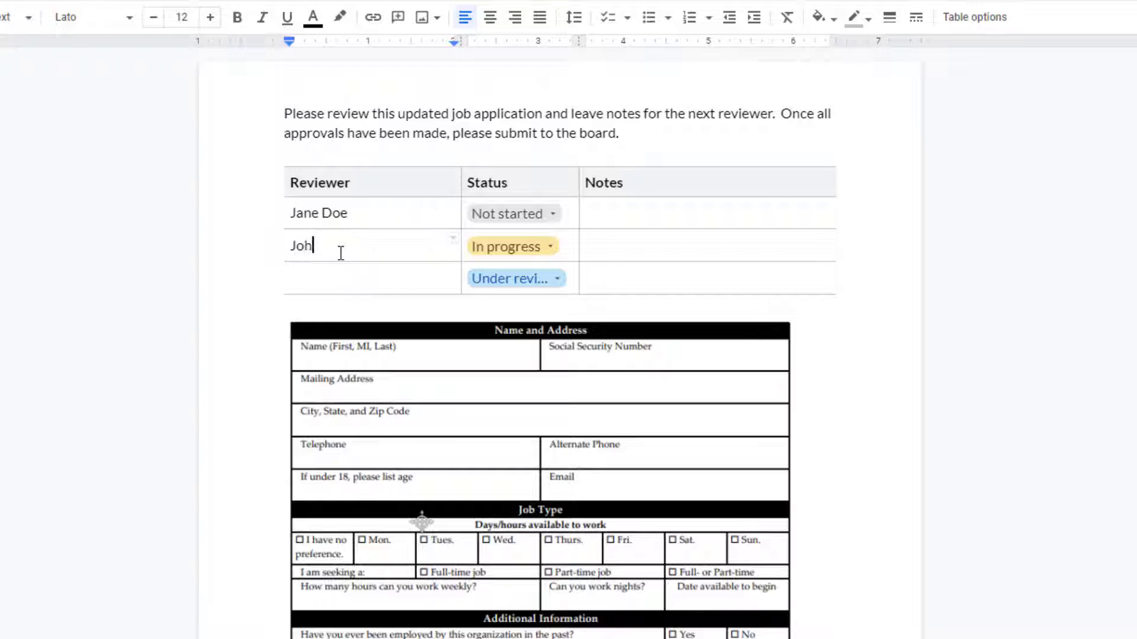
type("n Smith")
left_click(344, 278)
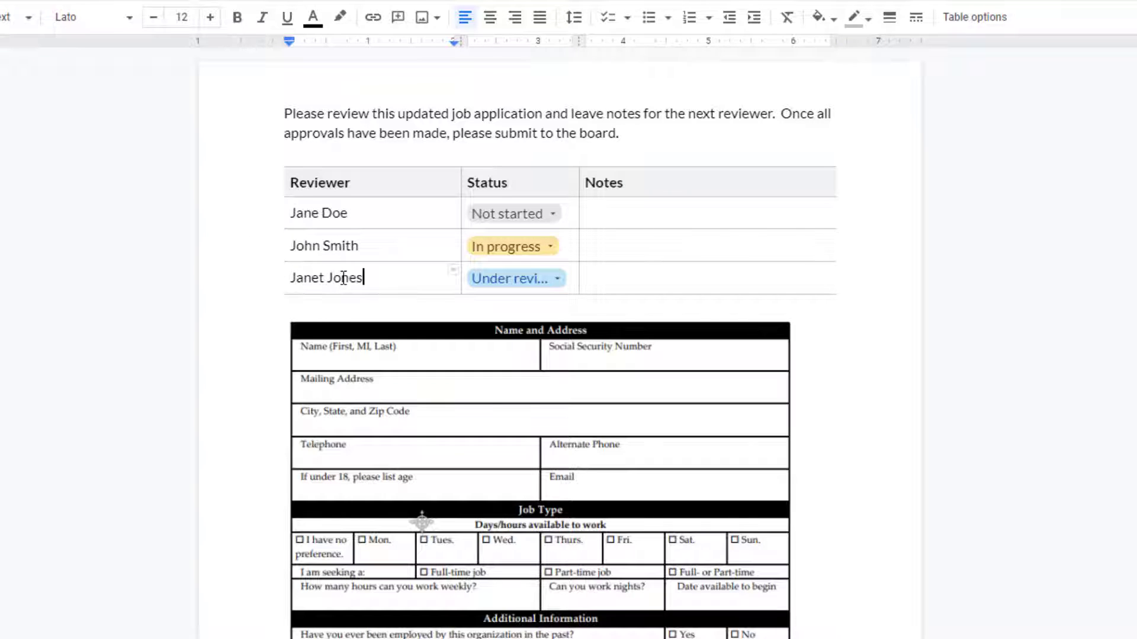
Set the second and third reviewers' Status chips to Not started.
left_click(545, 245)
left_click(541, 279)
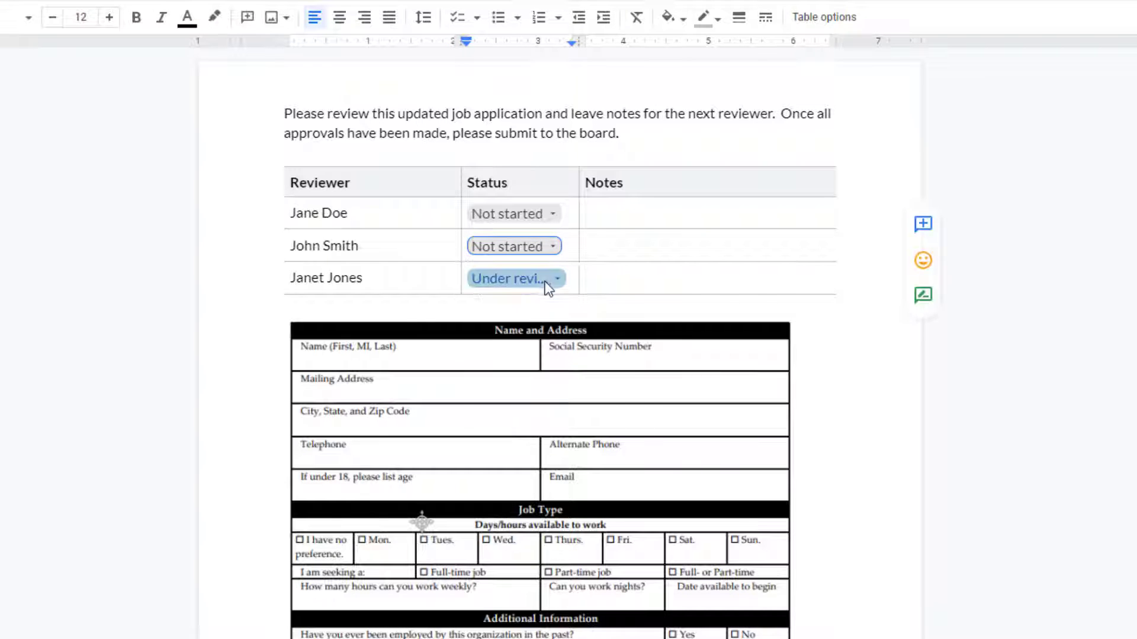
left_click(540, 278)
left_click(537, 310)
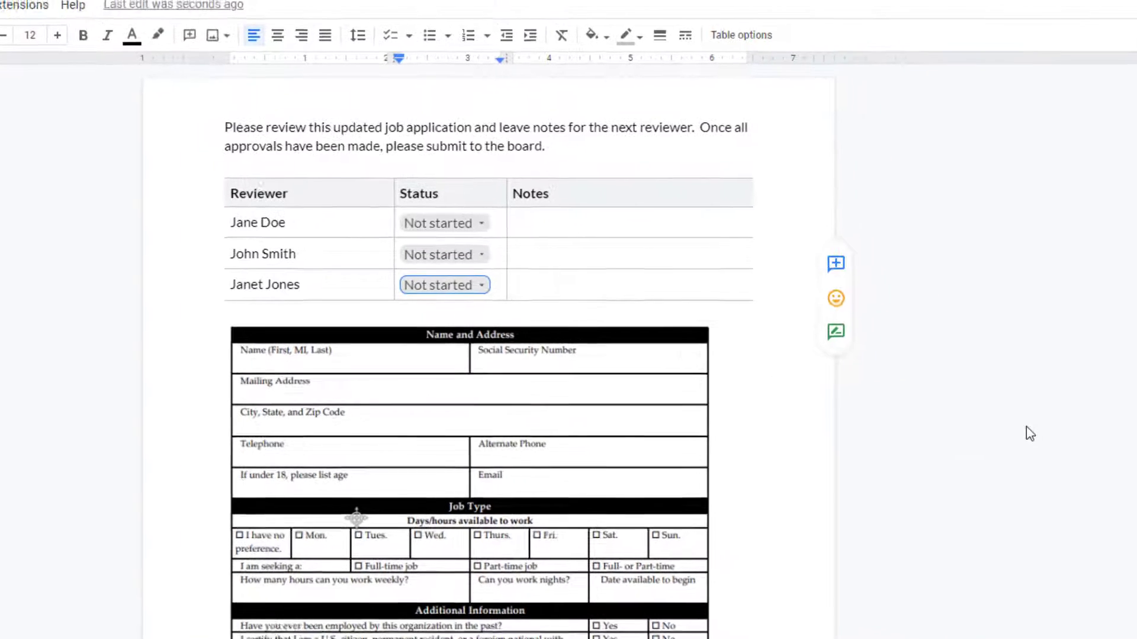
scroll(851, 355, "down", 2)
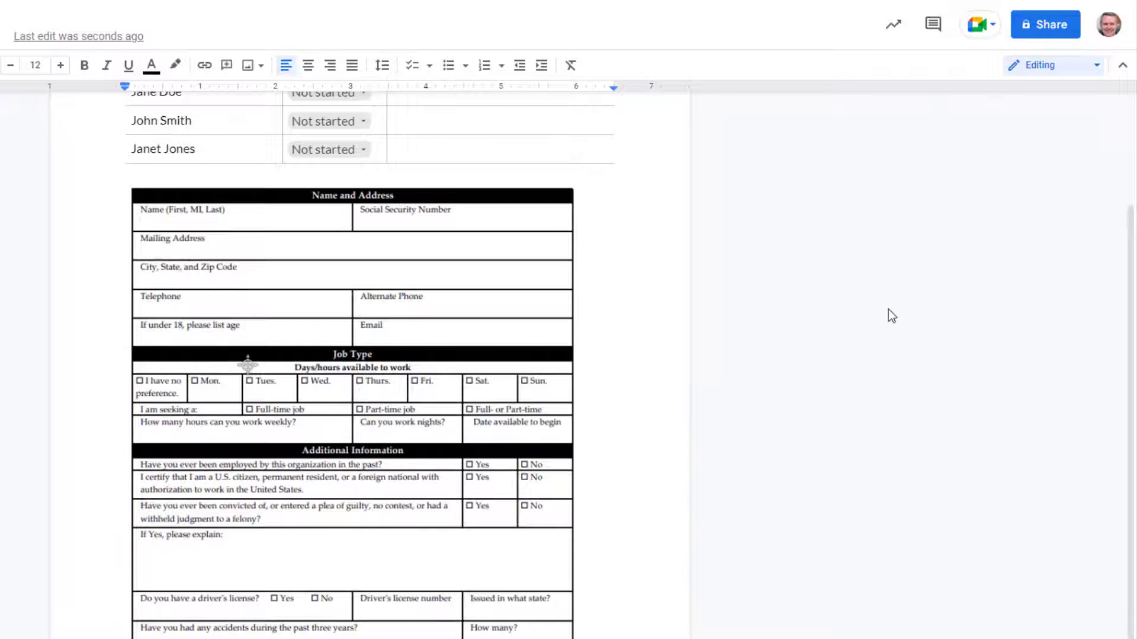
scroll(889, 317, "up", 3)
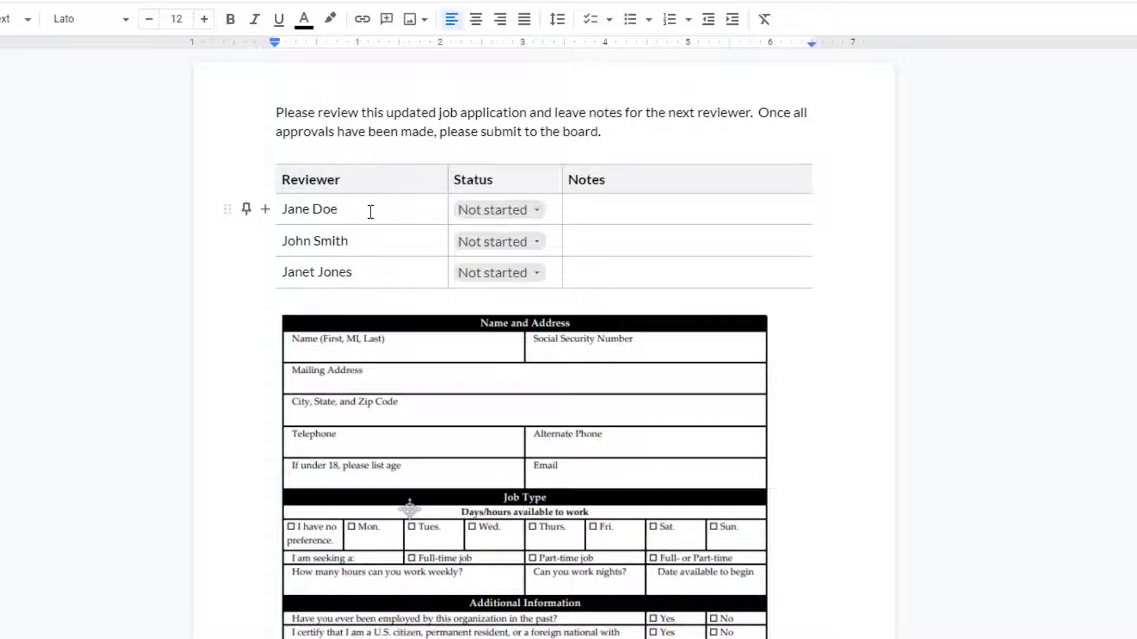
Set the first reviewer to In progress and note 'All fields updated.' plus the next reviewer's turn.
left_click(476, 215)
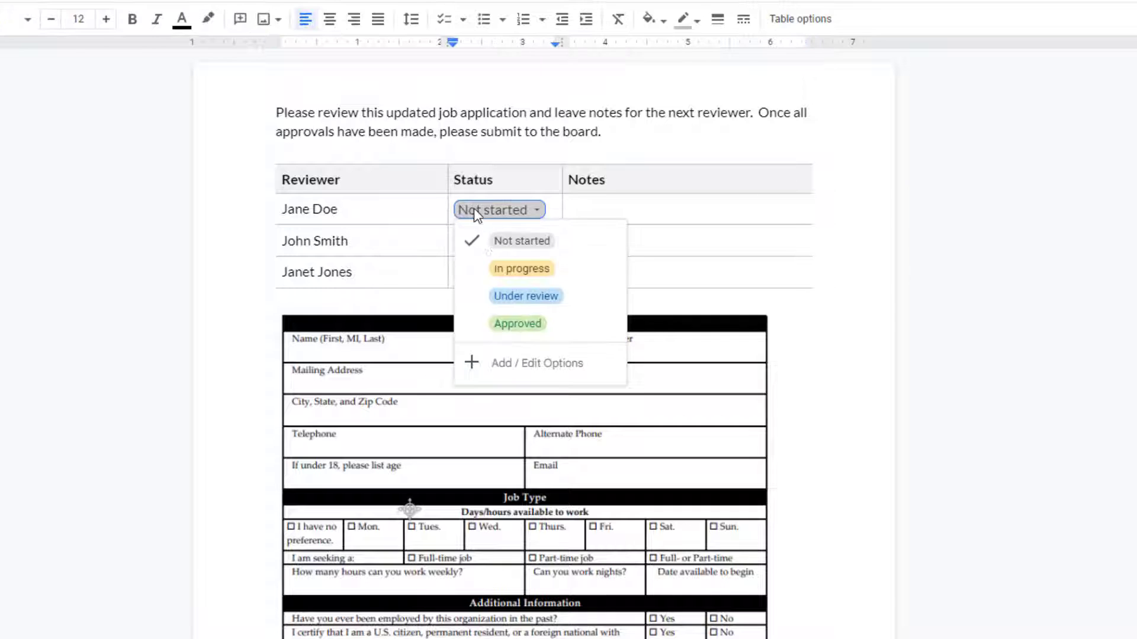
left_click(505, 264)
left_click(590, 212)
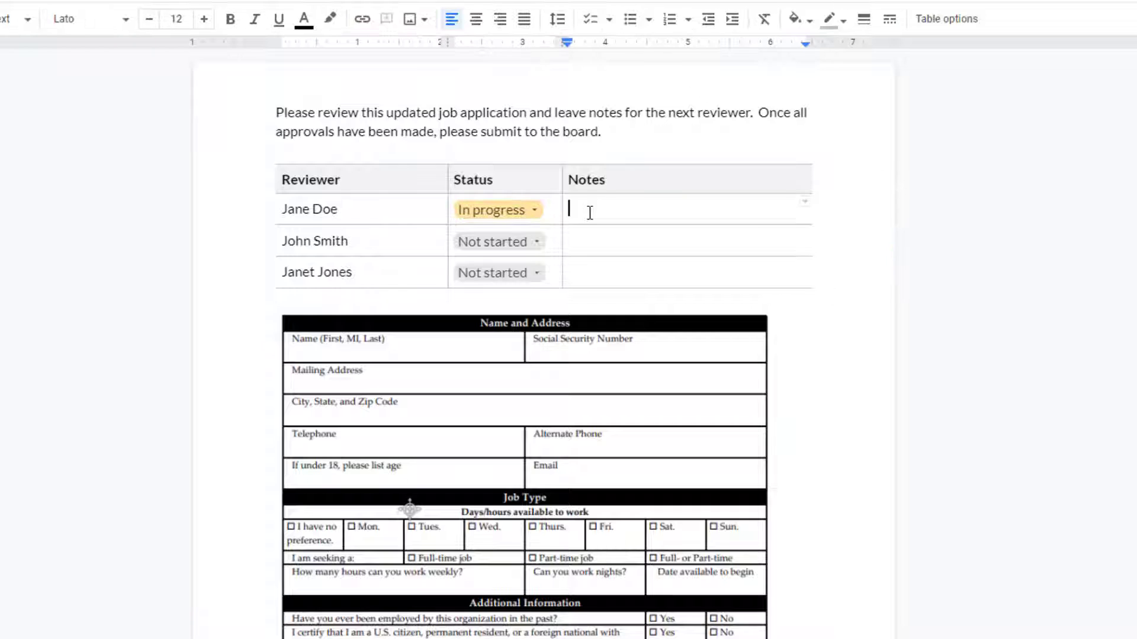
type("All fields updated.")
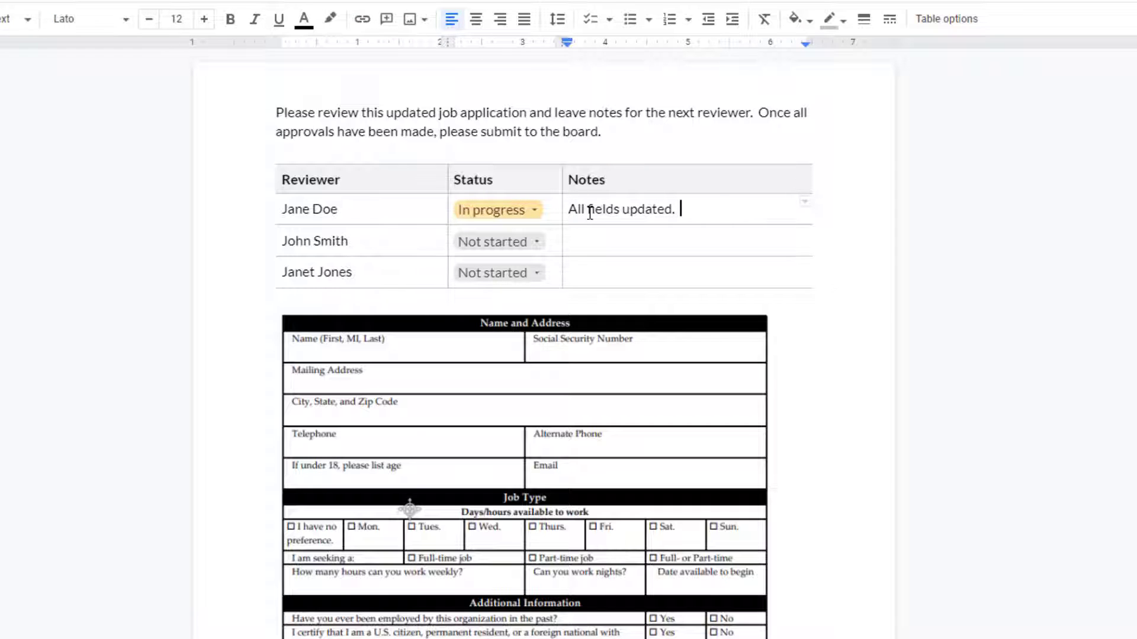
type("  Up for John's review")
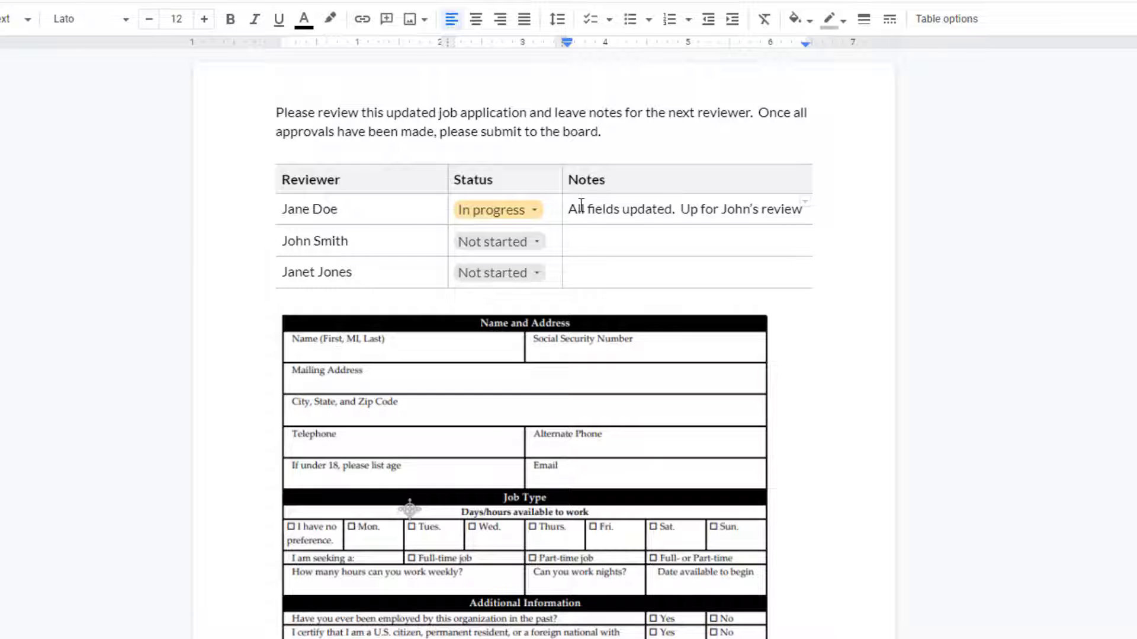
Comment on the first reviewer's note, @-mentioning the second reviewer by e-mail address.
left_click_drag(567, 208, 801, 211)
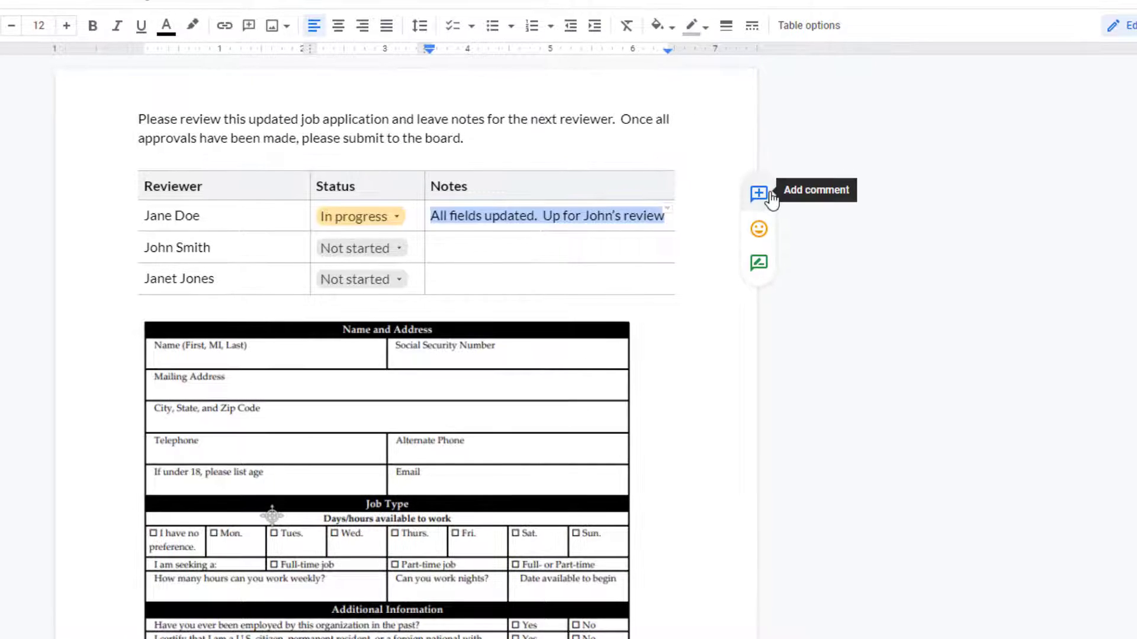
left_click(897, 186)
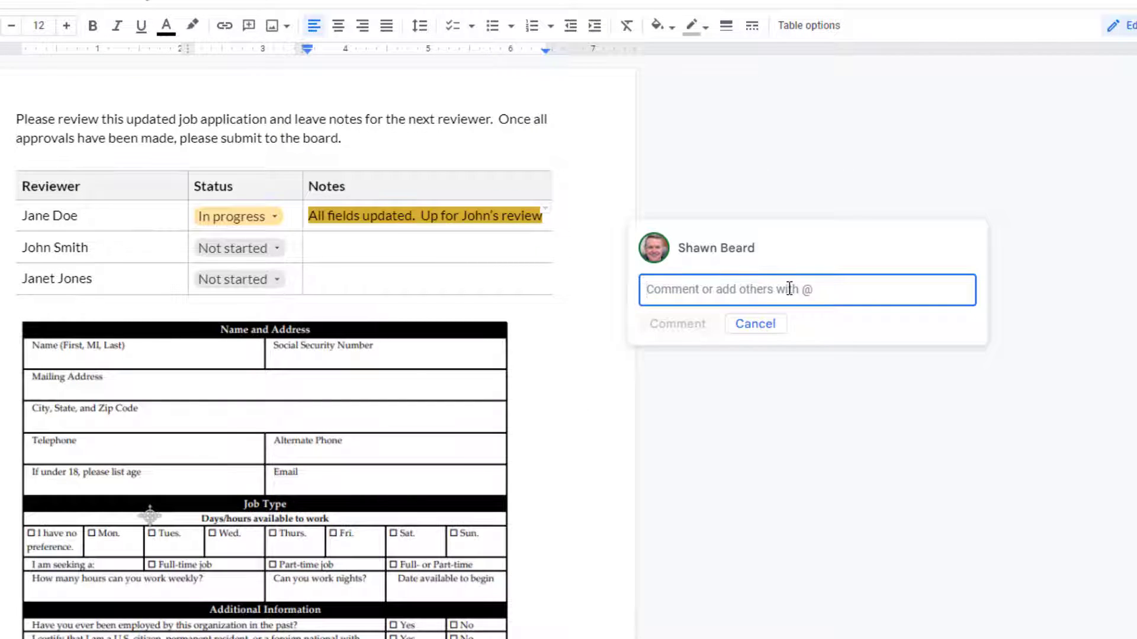
type("@")
key("BackSpace")
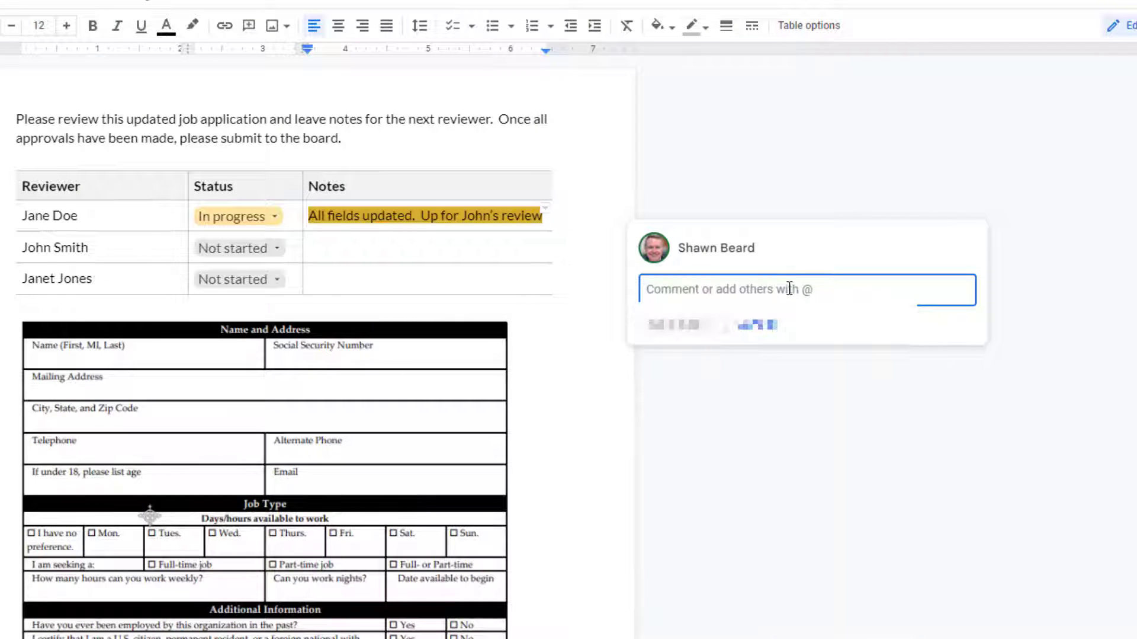
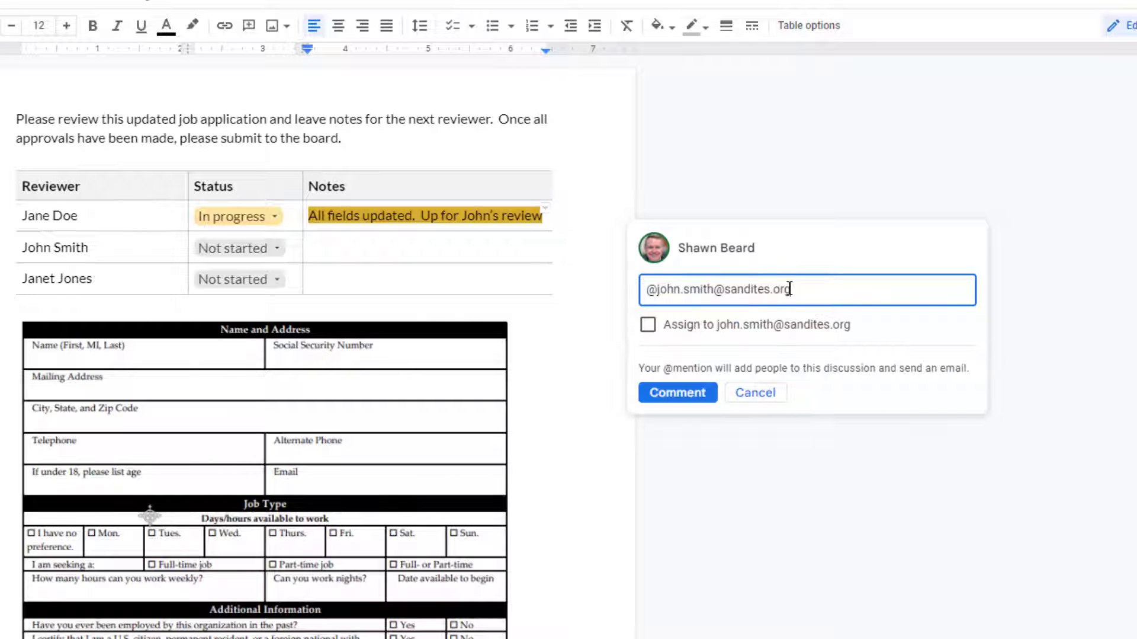
key("shift+Return")
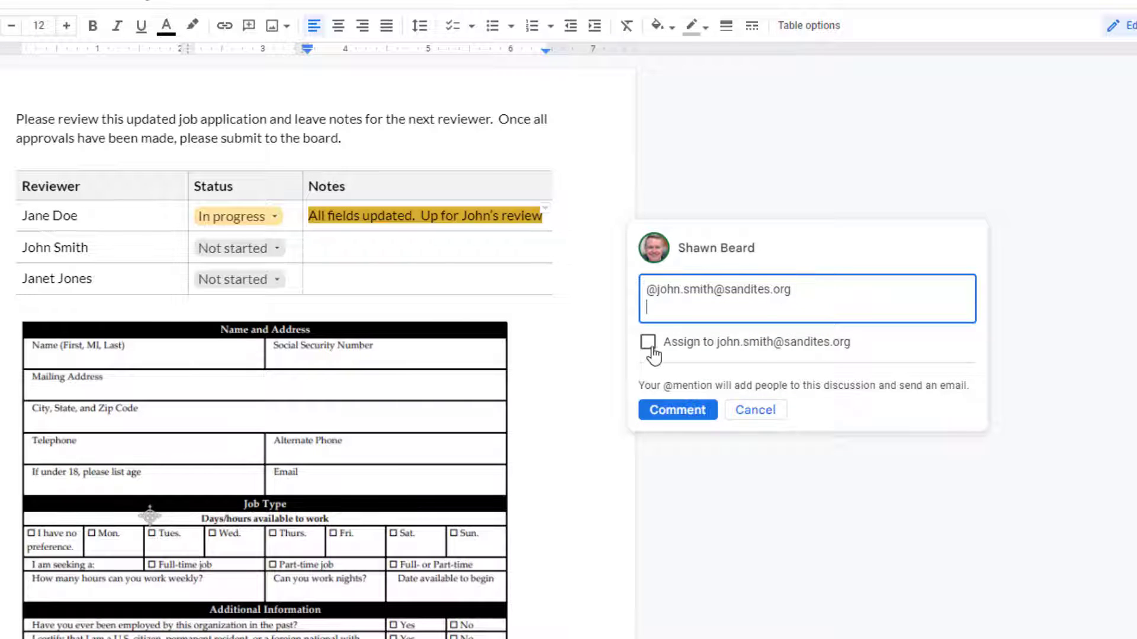
Assign the comment to the second reviewer and decline granting access to the document.
left_click(648, 341)
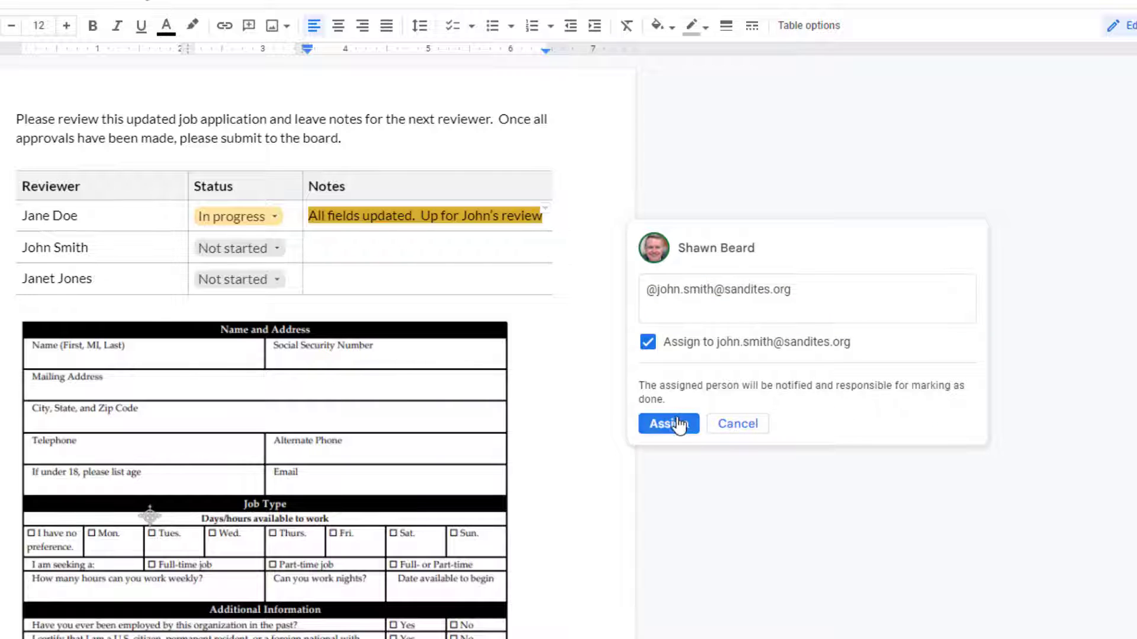
left_click(668, 424)
key("Tab")
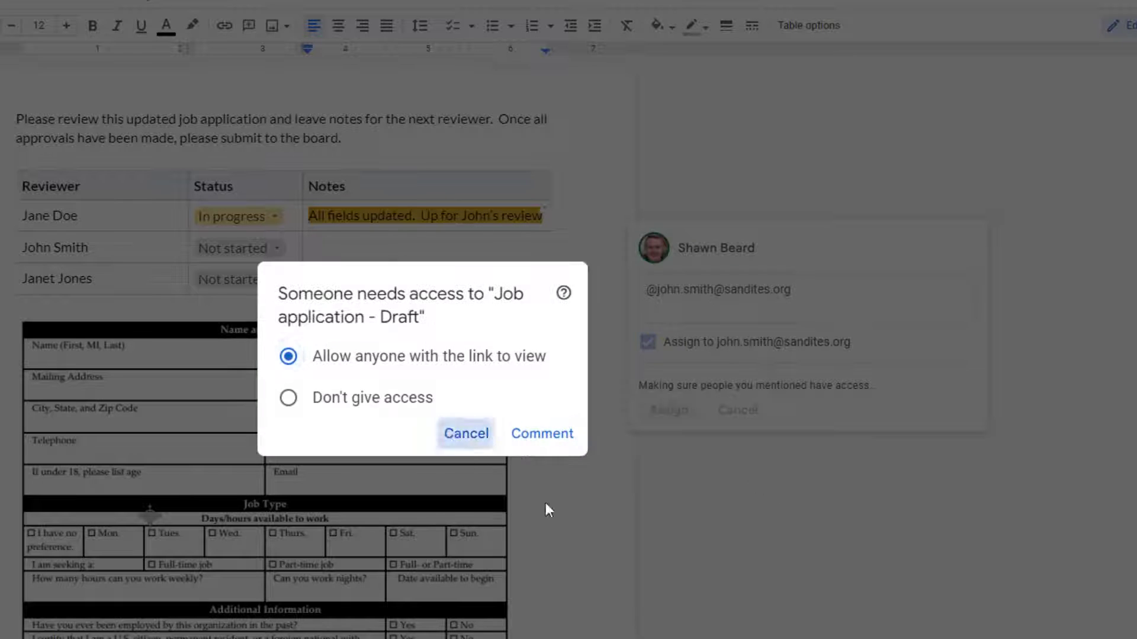
key("Return")
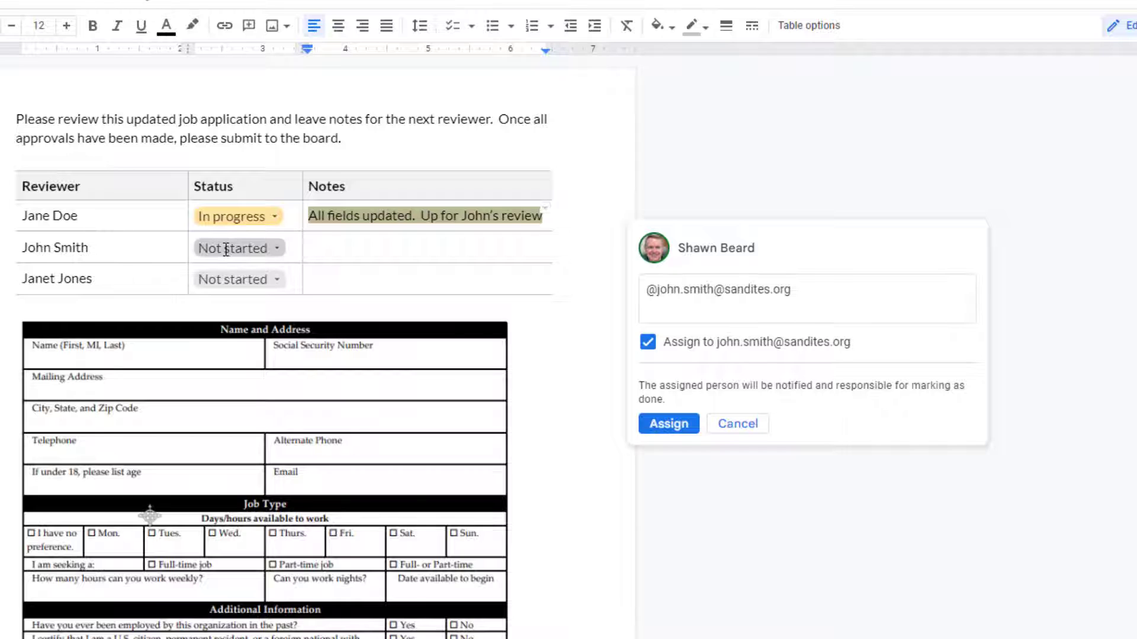
left_click(272, 248)
Switch the first reviewer's Status chip from In progress to Approved.
left_click(271, 218)
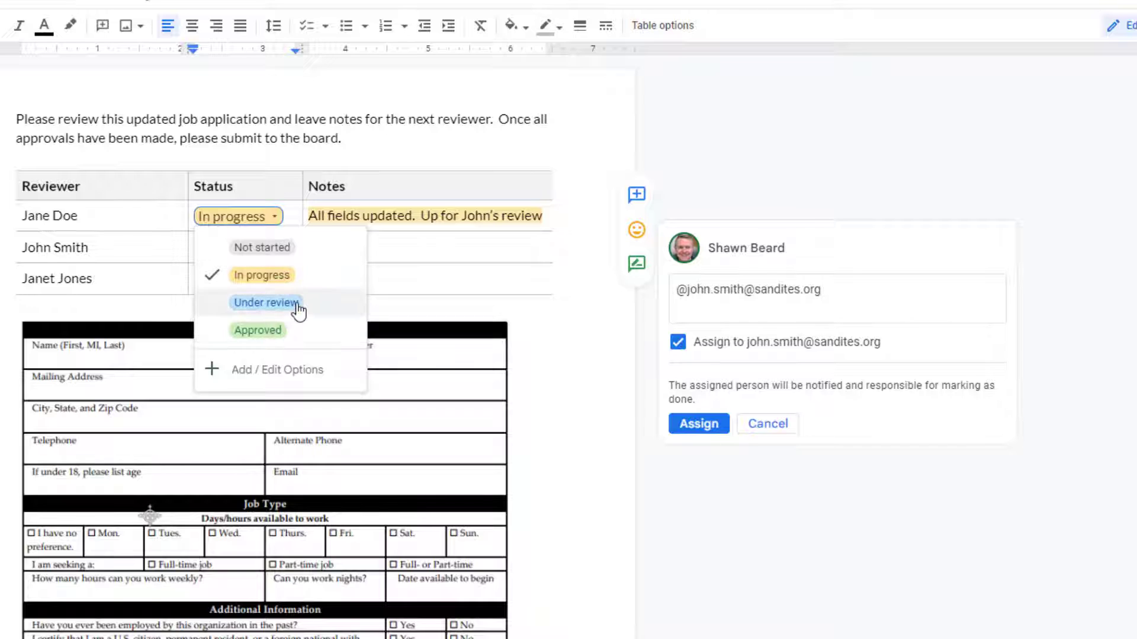
left_click(261, 333)
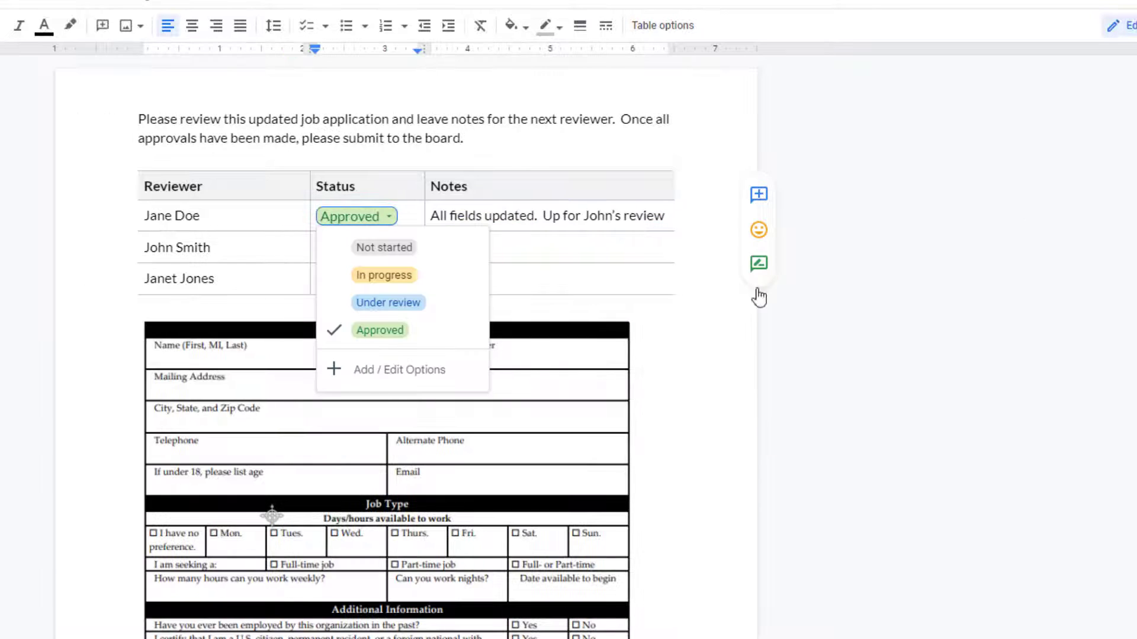
scroll(631, 296, "down", 3)
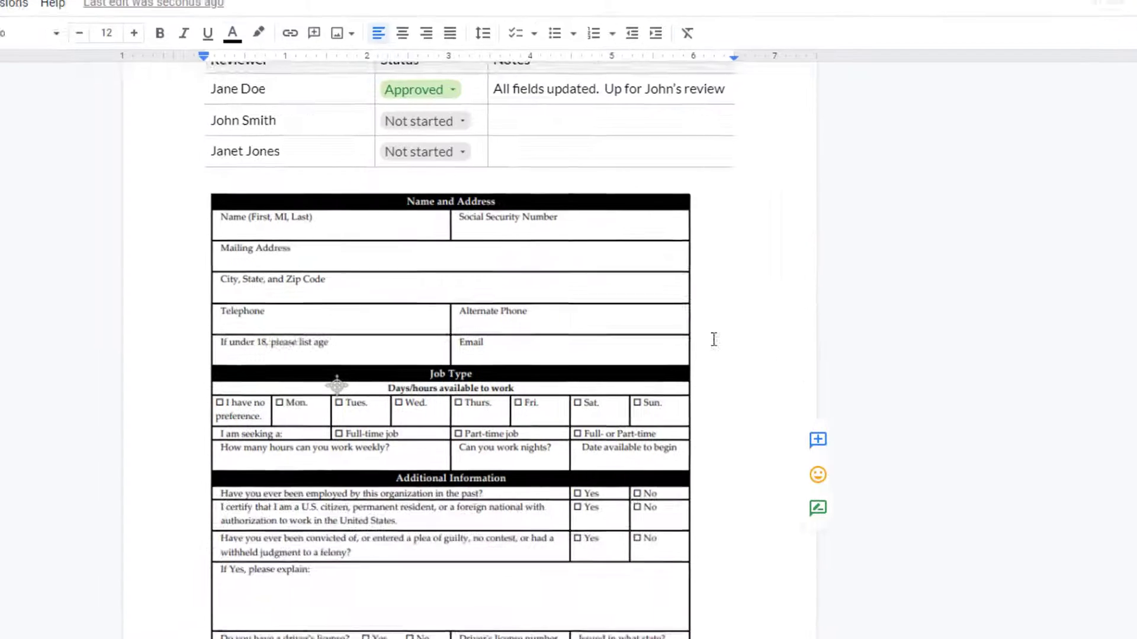
scroll(1116, 314, "up", 3)
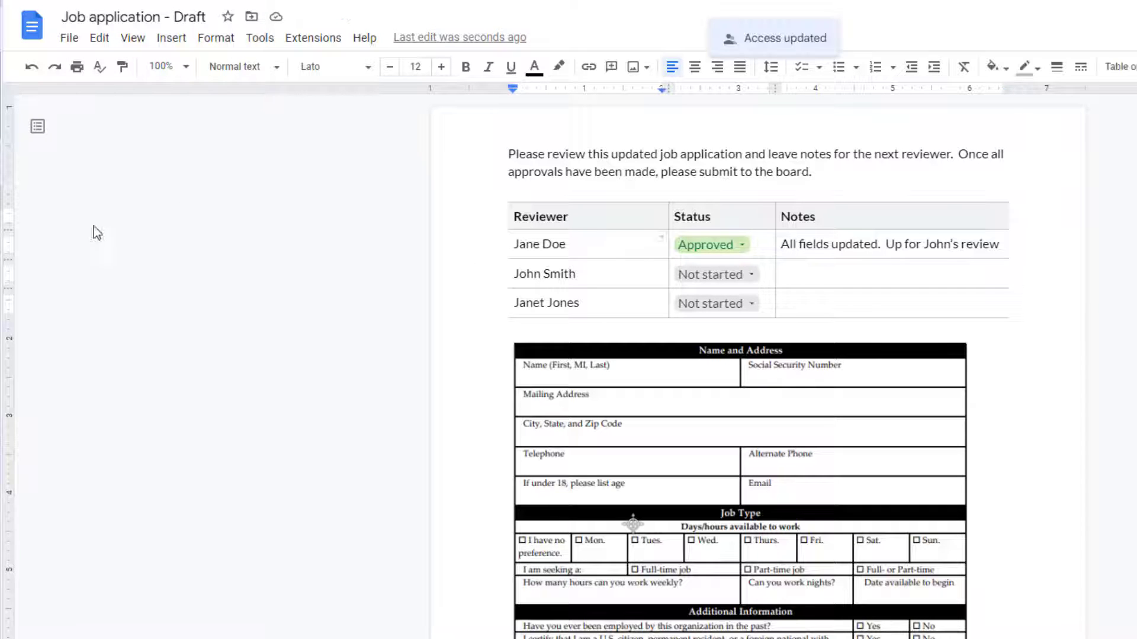
Open File > Approvals and start a new approval request from the side panel.
left_click(68, 40)
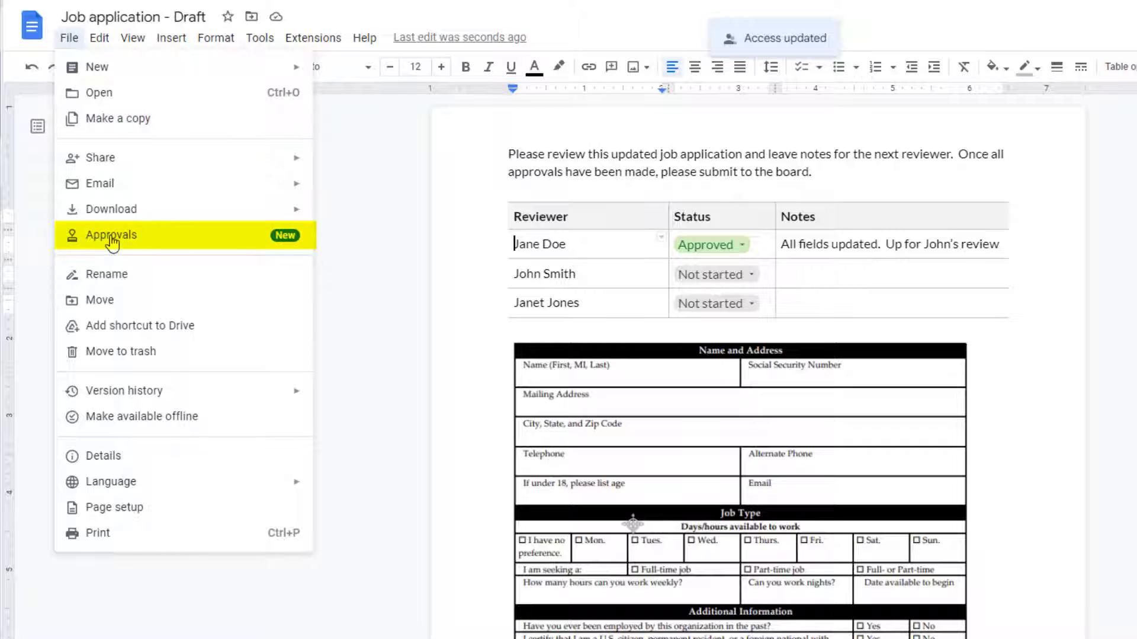
left_click(111, 235)
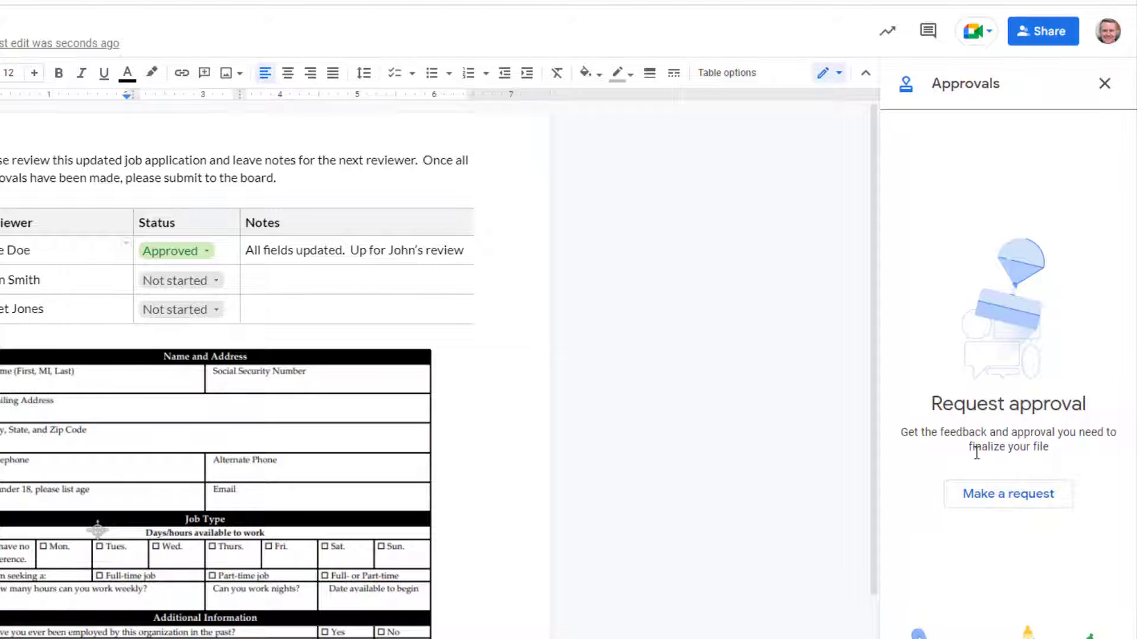
left_click(995, 502)
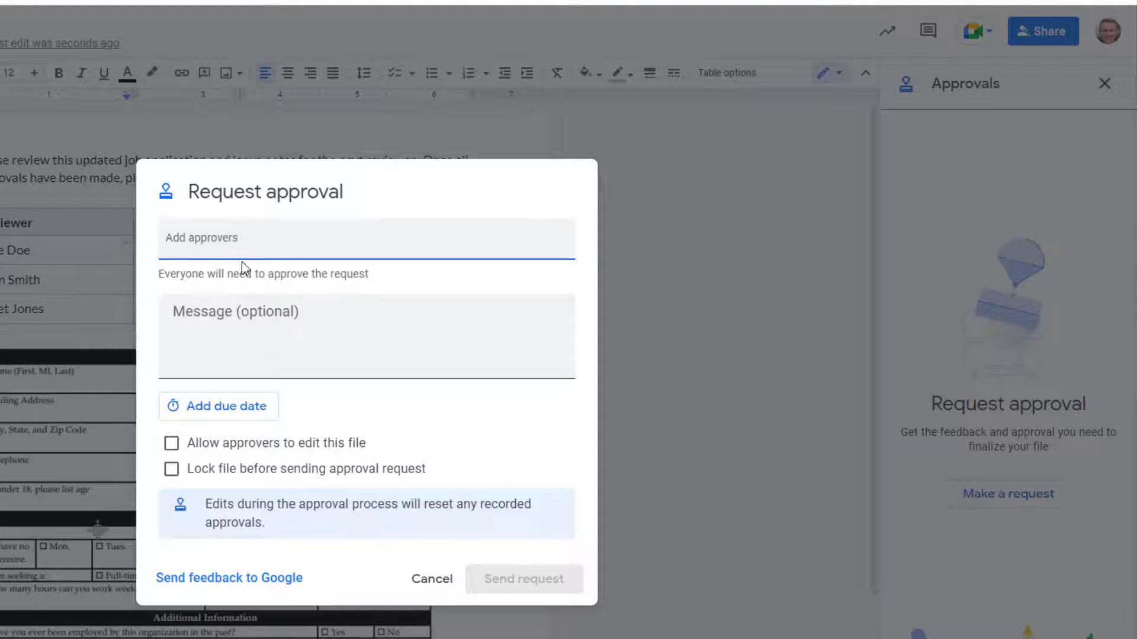
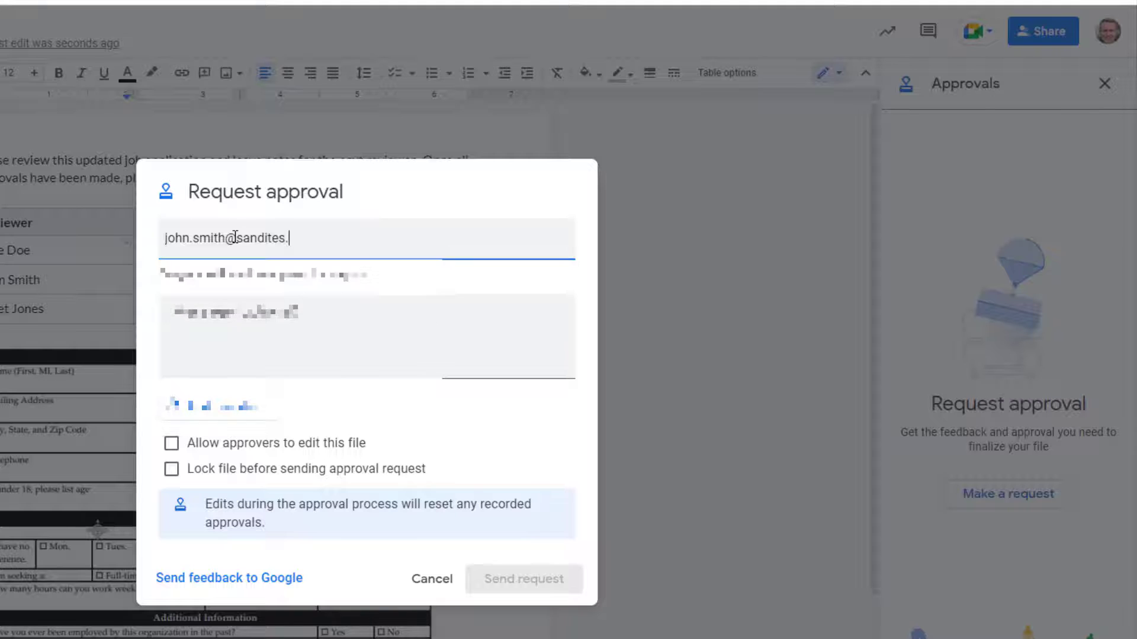
Add the second reviewer's address as approver and set the due date to Fri, Nov 18.
left_click(300, 312)
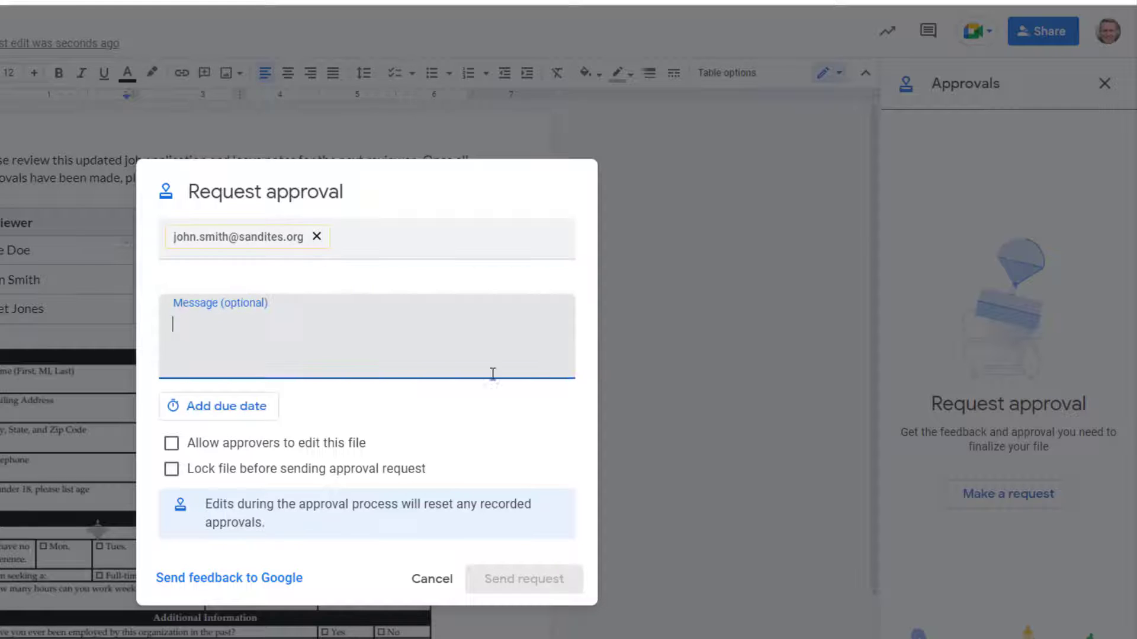
left_click(191, 408)
left_click(343, 474)
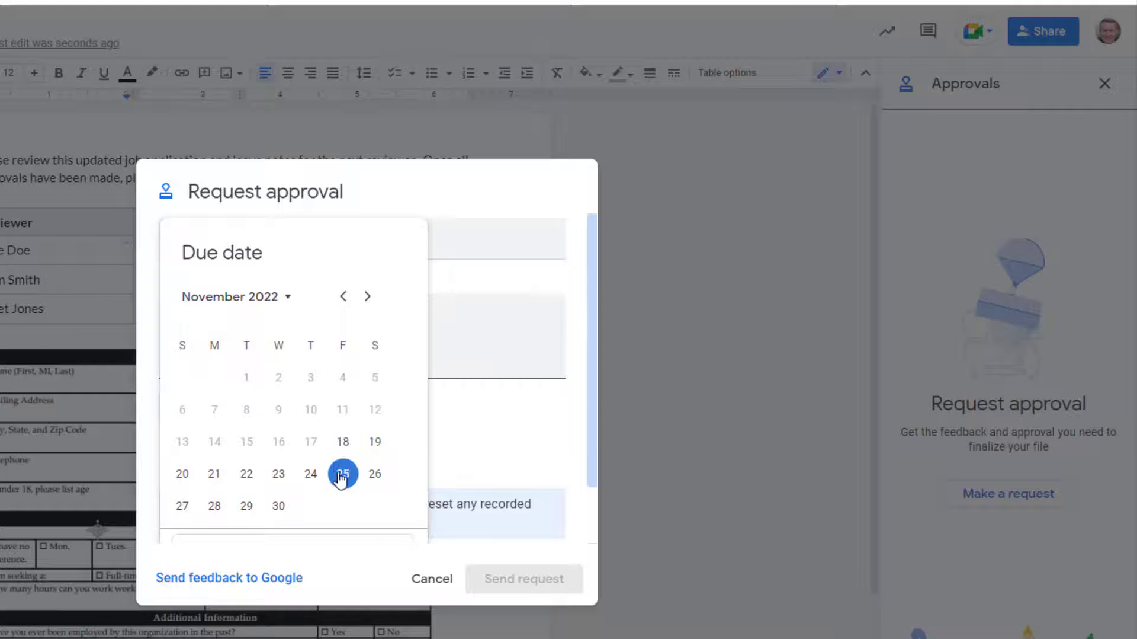
left_click(494, 441)
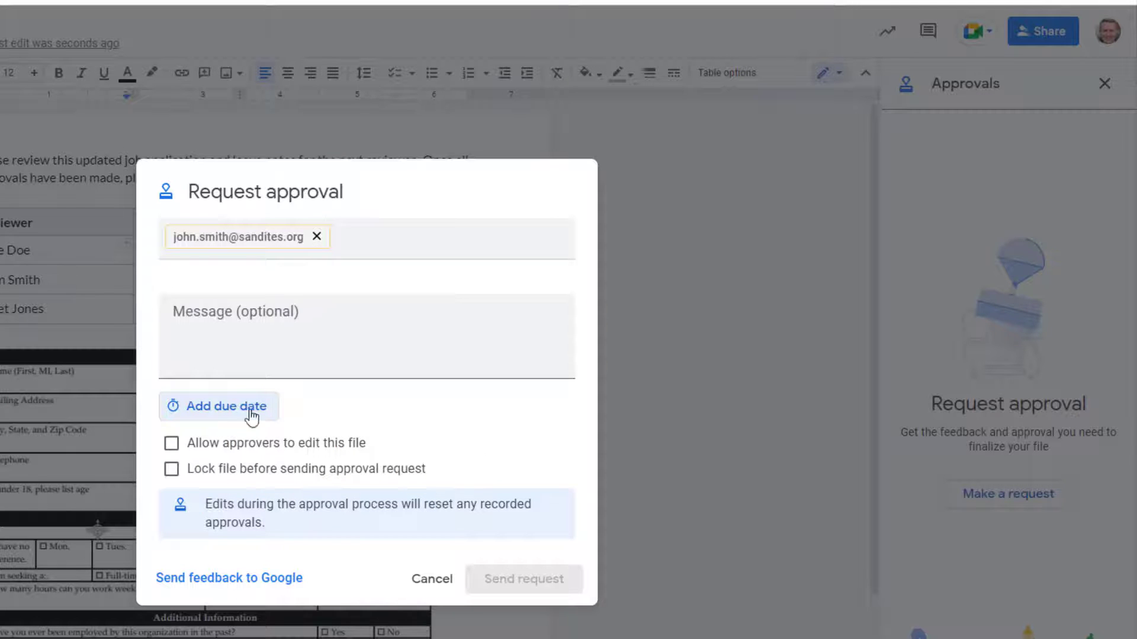
left_click(231, 413)
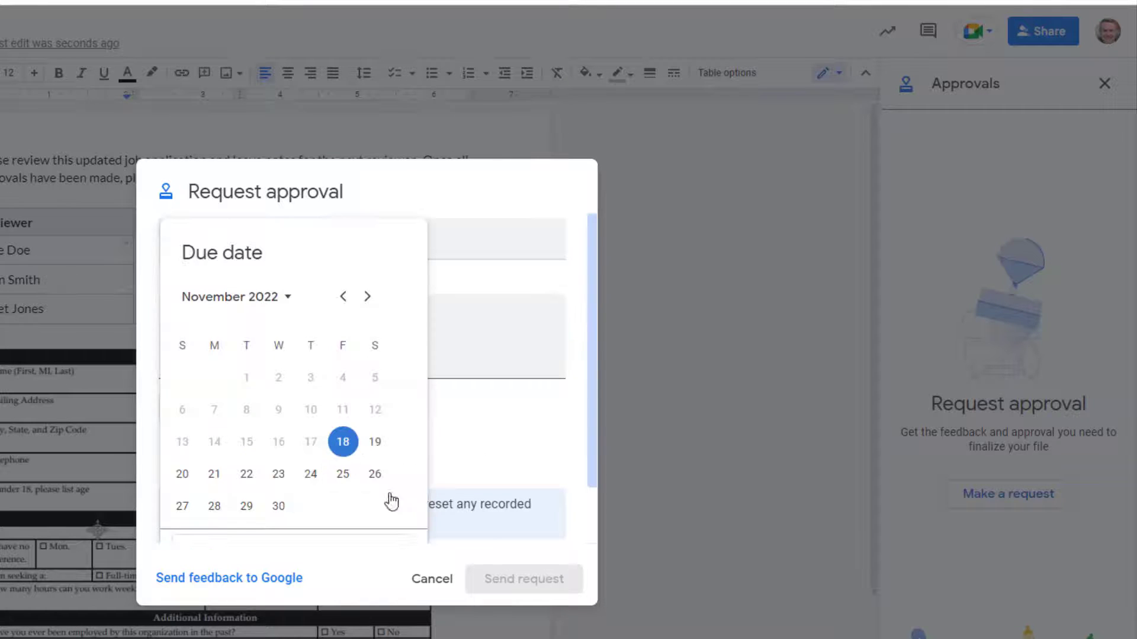
scroll(391, 499, "down", 1)
left_click(397, 529)
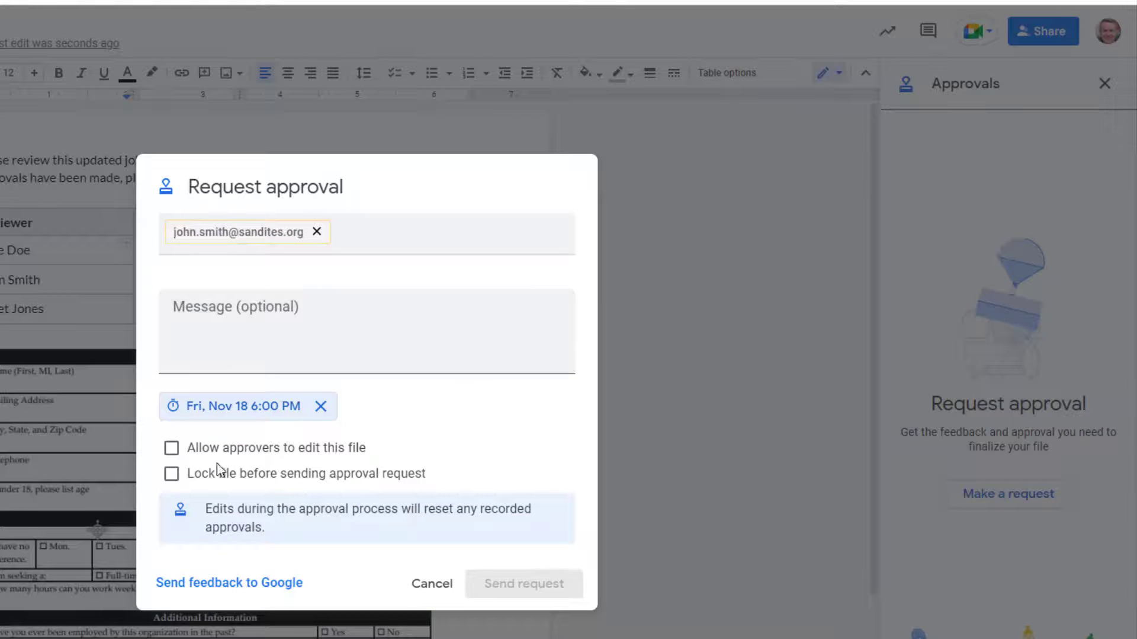
Allow approvers to edit this file, then cancel the request without sending it.
left_click(175, 451)
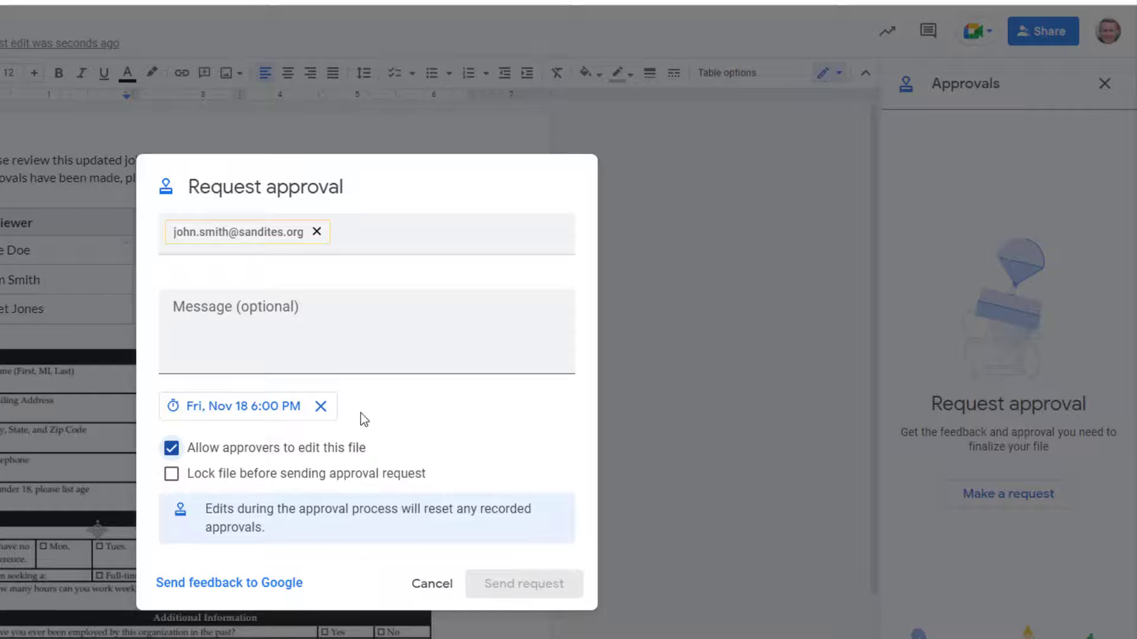
left_click(374, 331)
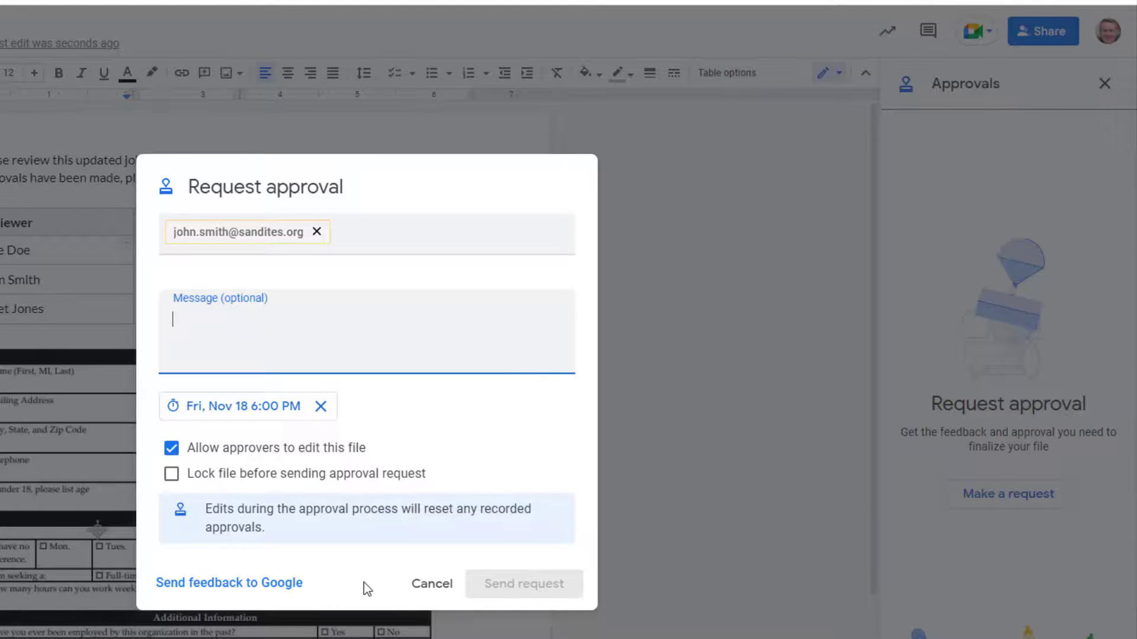
left_click(422, 585)
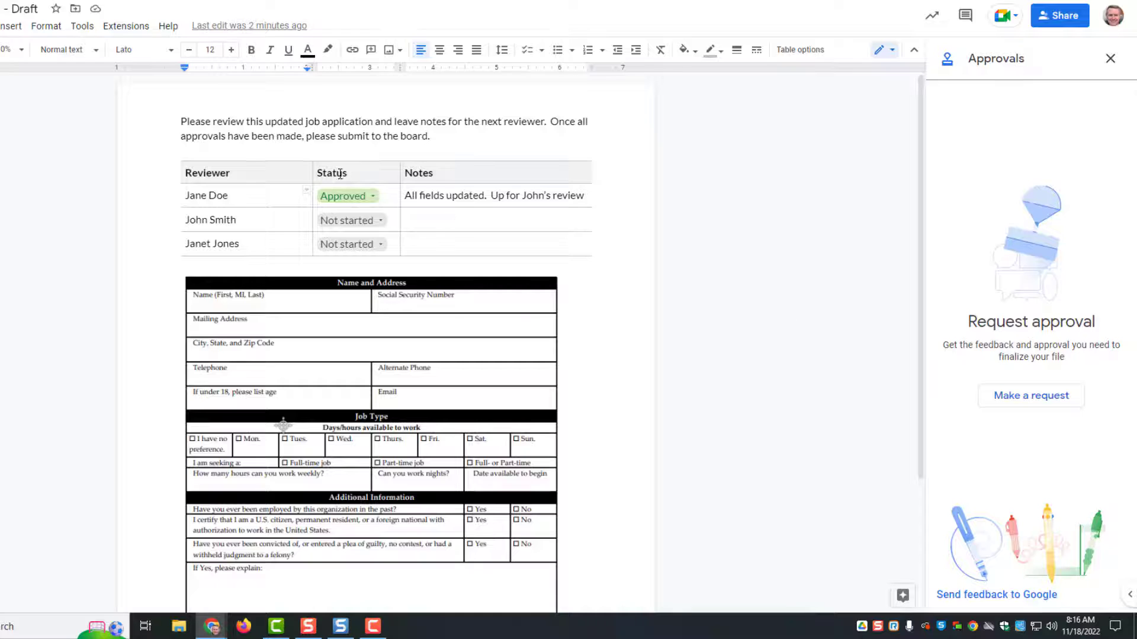
left_click(17, 28)
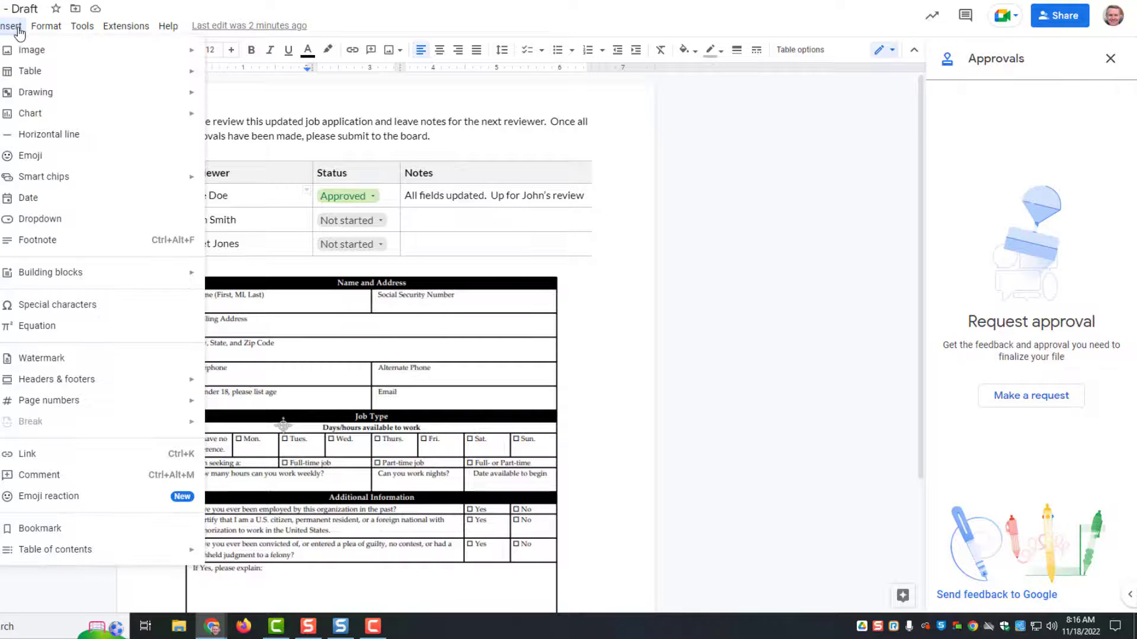
mouse_move(142, 273)
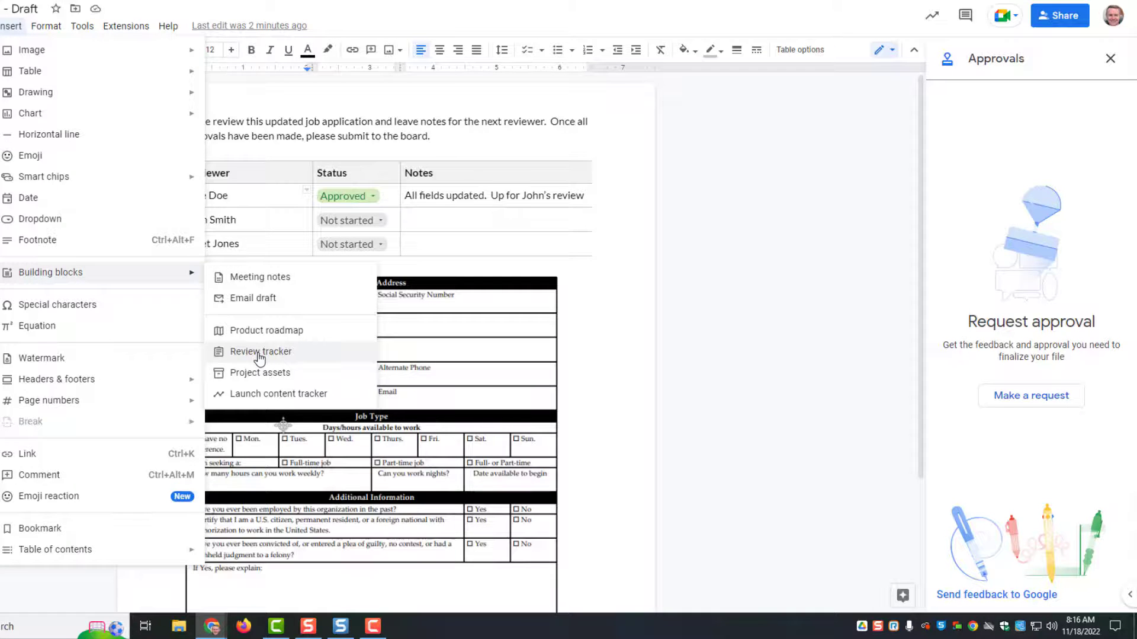
scroll(779, 302, "down", 2)
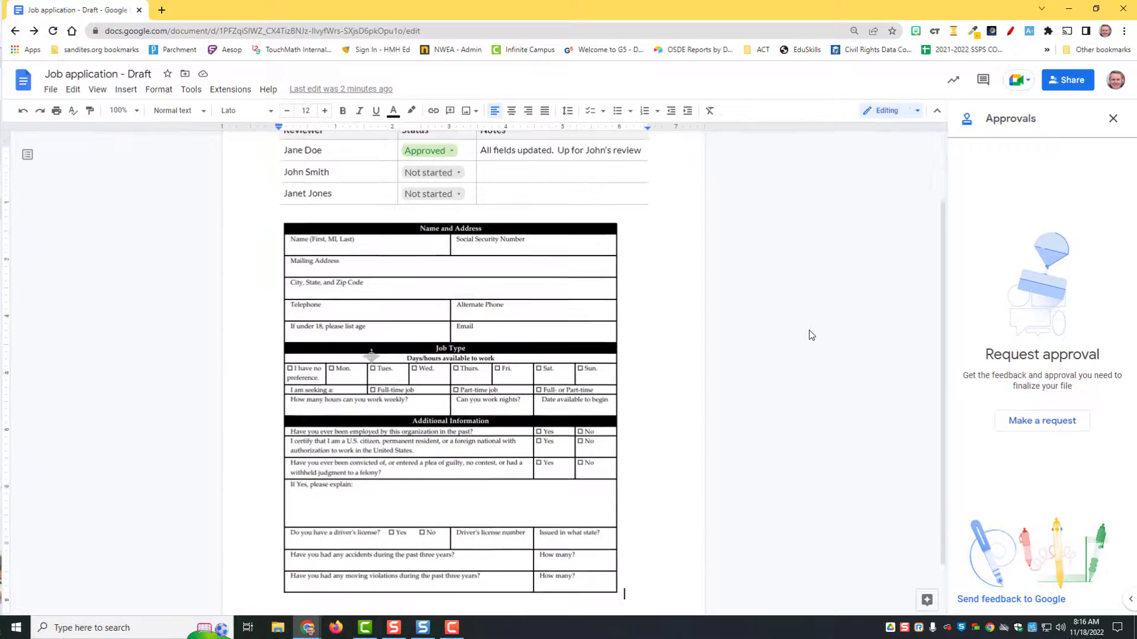
scroll(837, 340, "up", 2)
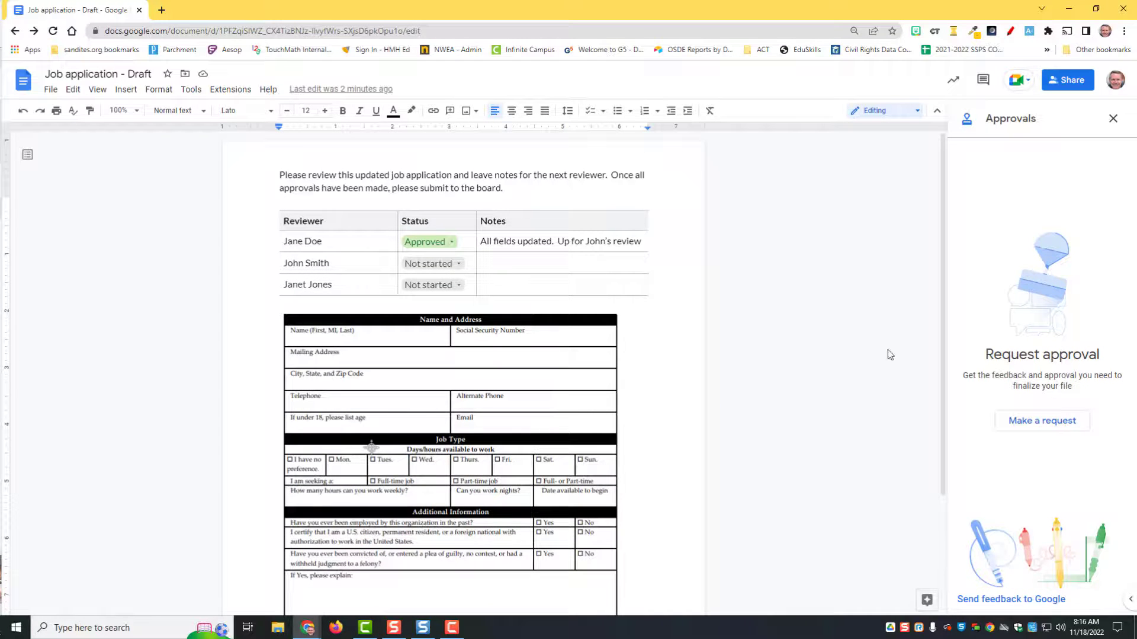
left_click(50, 89)
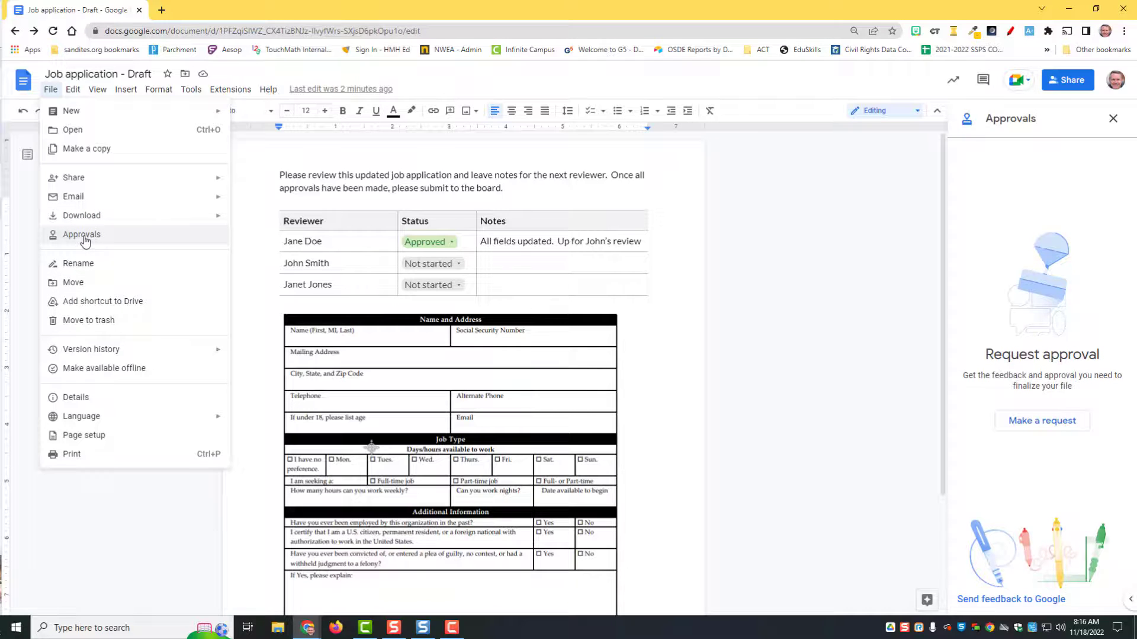
left_click(749, 265)
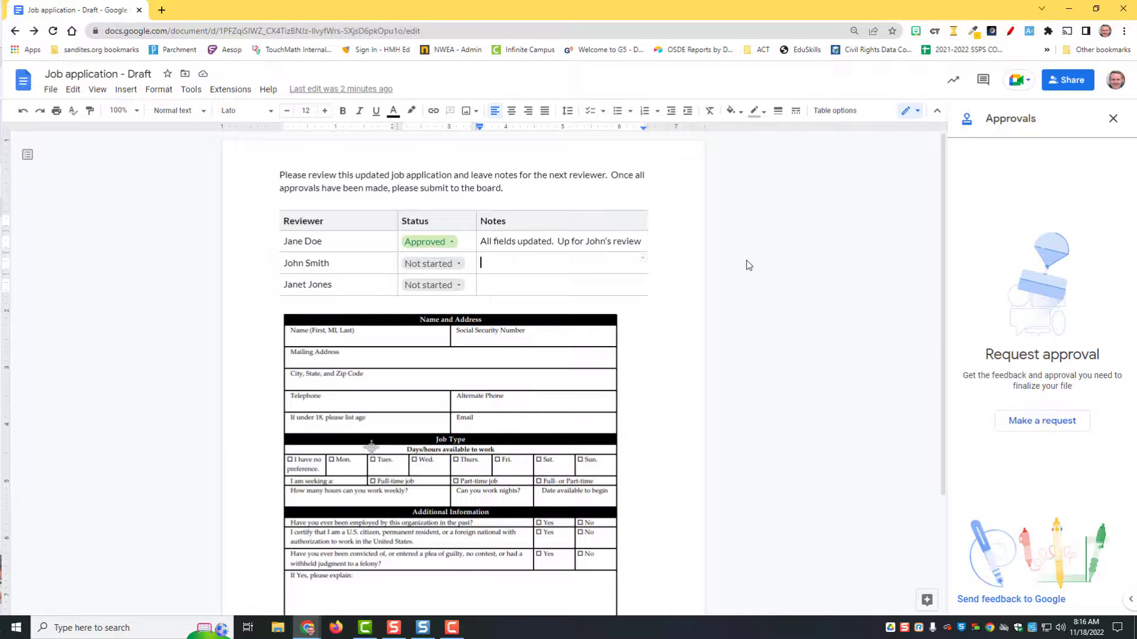